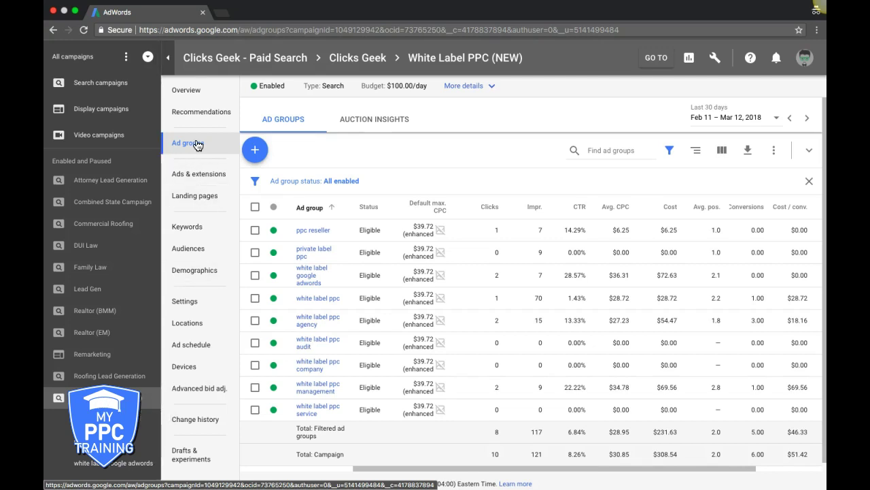
Go via the campaign Overview back to the Ad groups table, sorted by clicks, and view its right-hand columns.
click(191, 90)
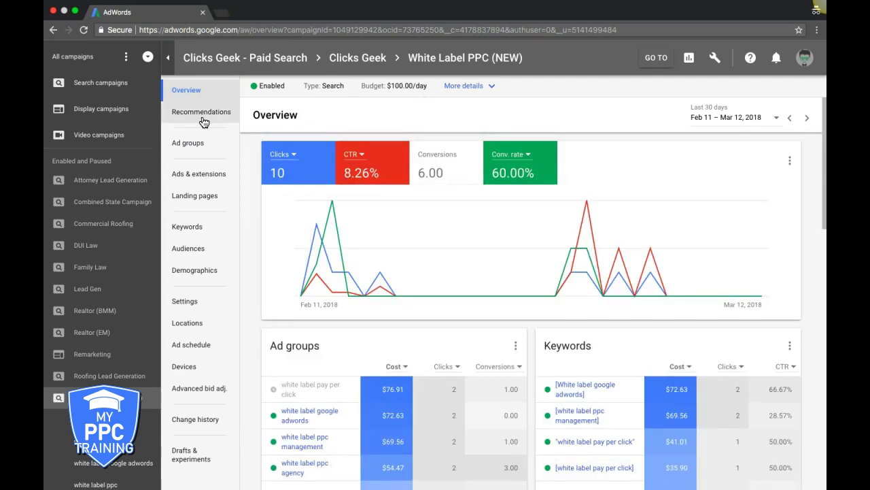
click(189, 146)
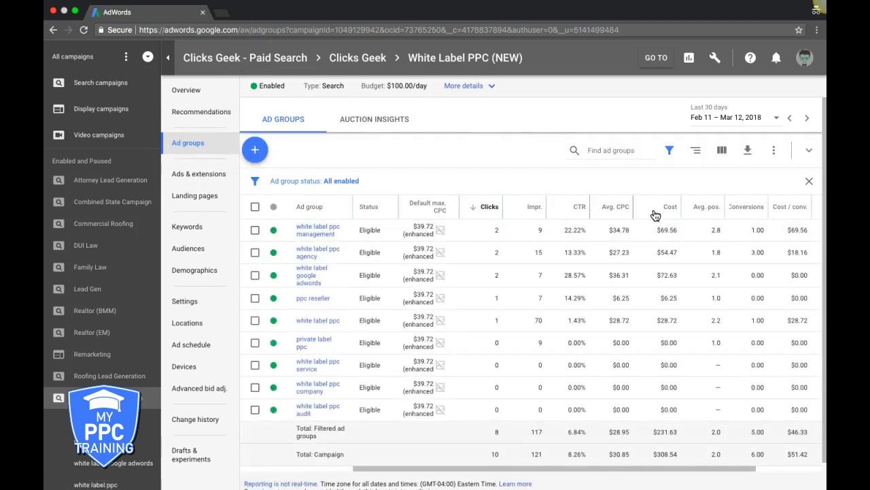
scroll(760, 213, right, 3)
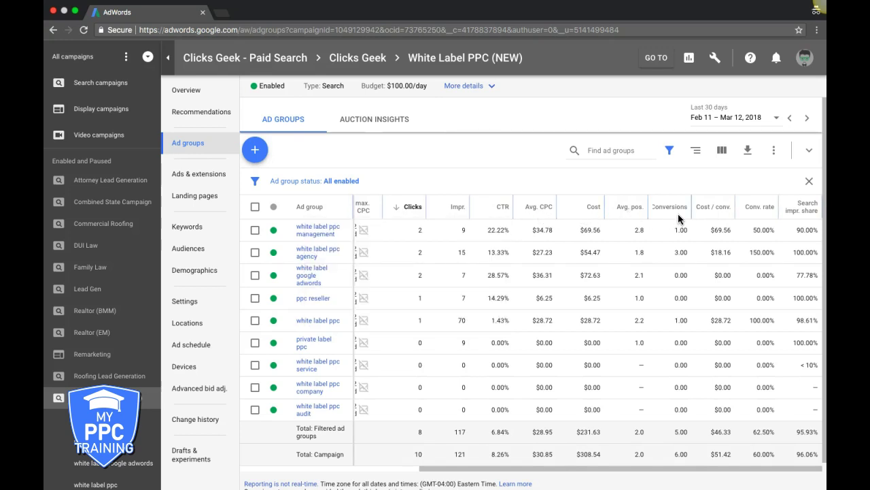
mouse_move(711, 213)
mouse_move(756, 214)
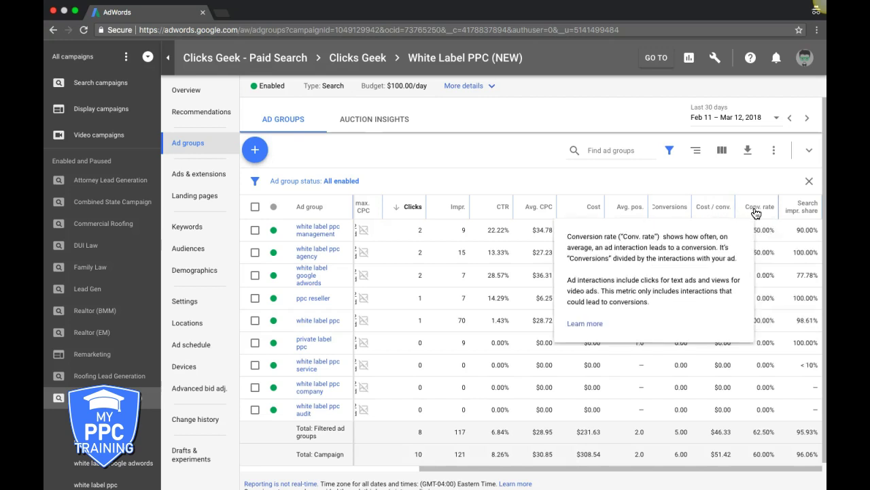
mouse_move(804, 216)
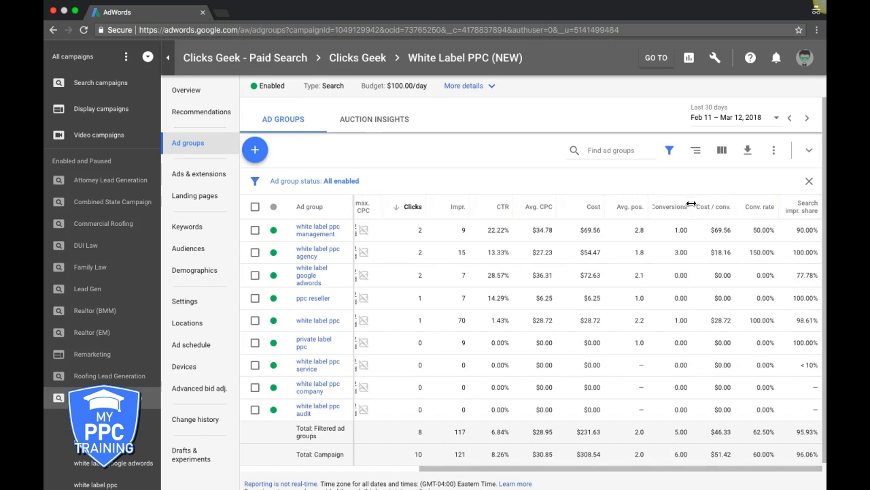
Add the Search impr. share column from Competitive metrics to the ad groups table.
click(722, 154)
click(720, 187)
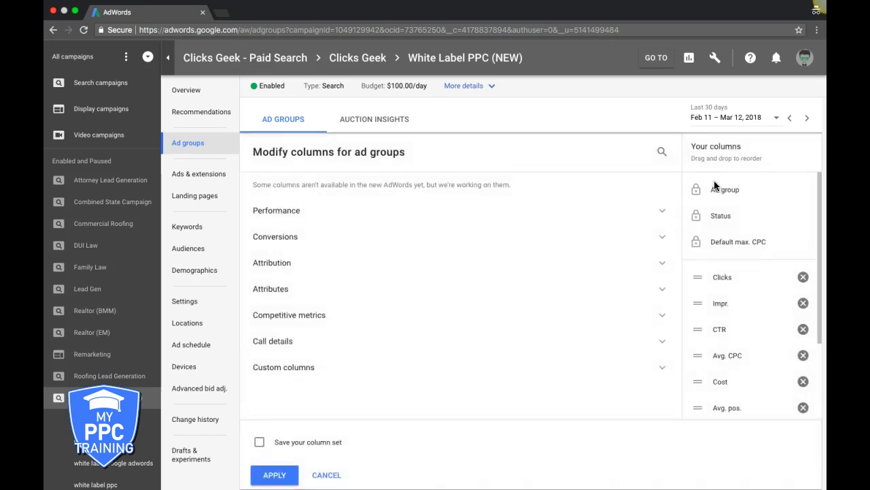
click(302, 215)
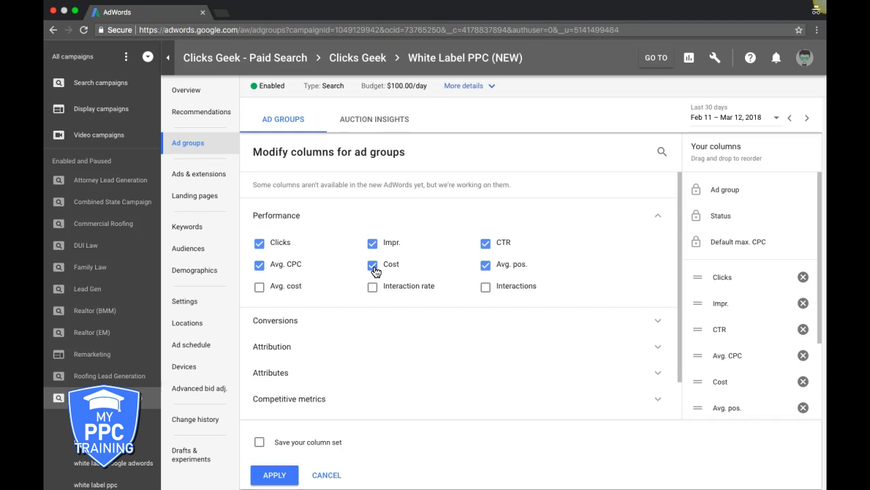
click(362, 317)
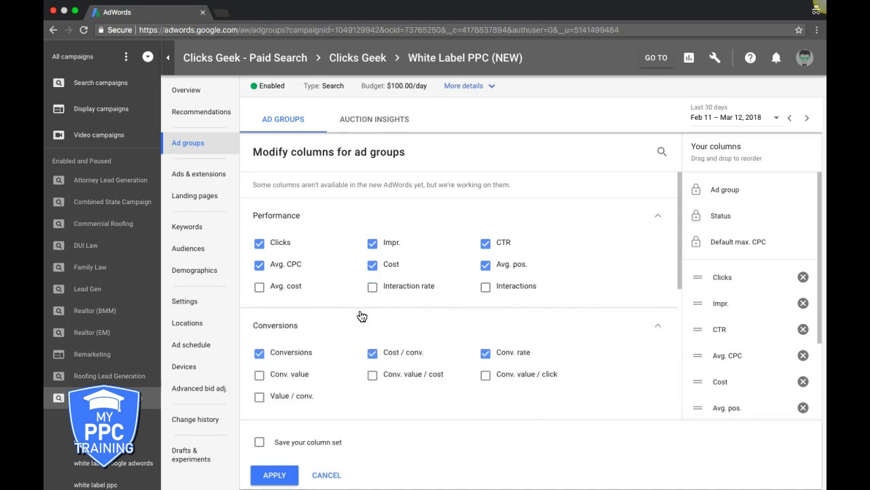
scroll(361, 315, down, 2)
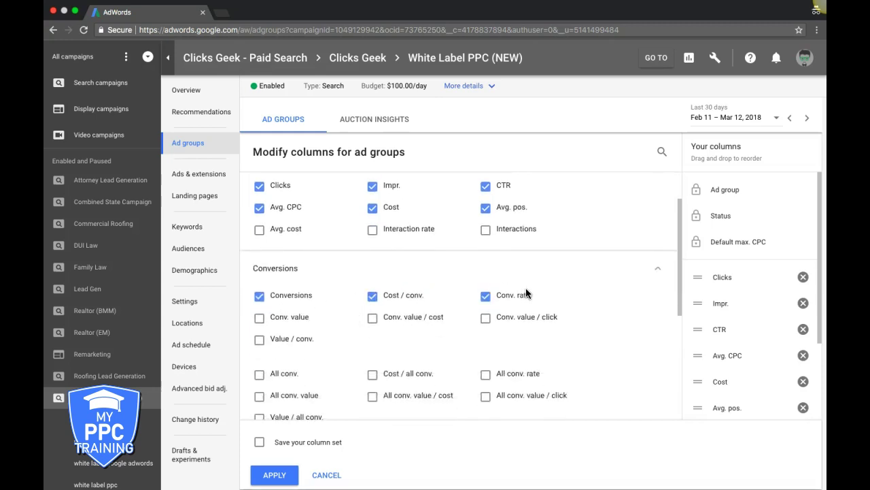
scroll(526, 288, down, 5)
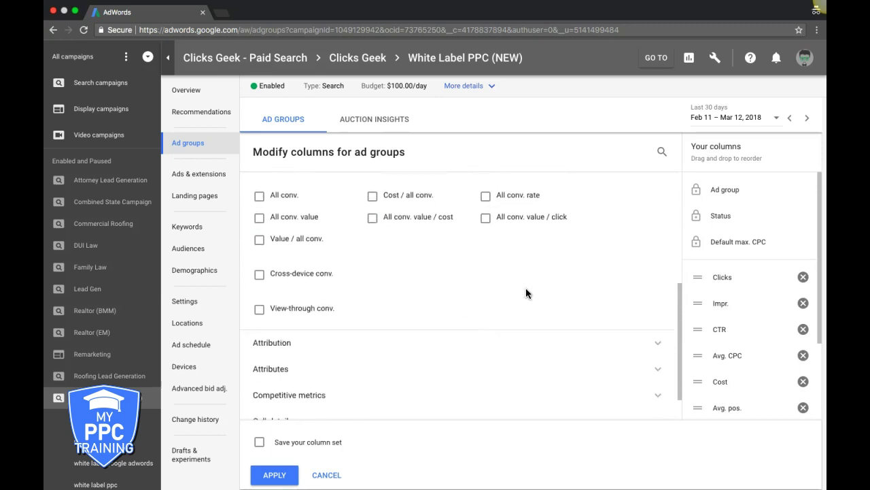
scroll(525, 293, down, 1)
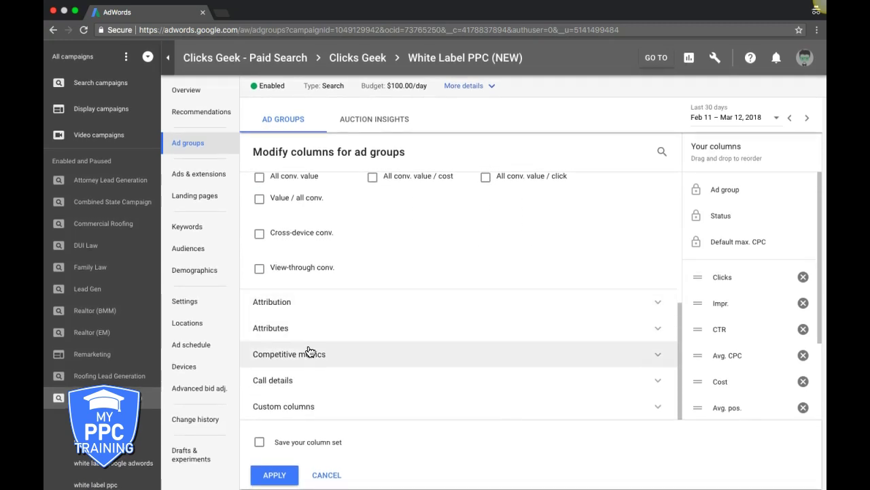
click(343, 362)
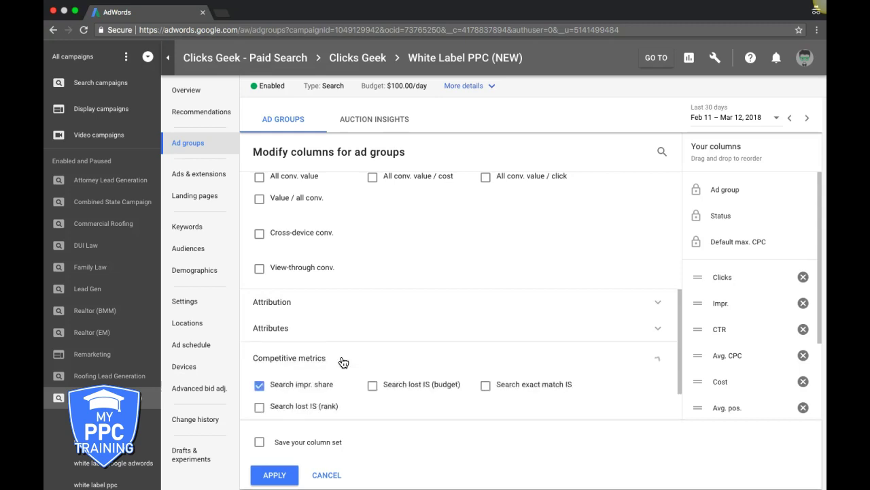
scroll(345, 340, down, 1)
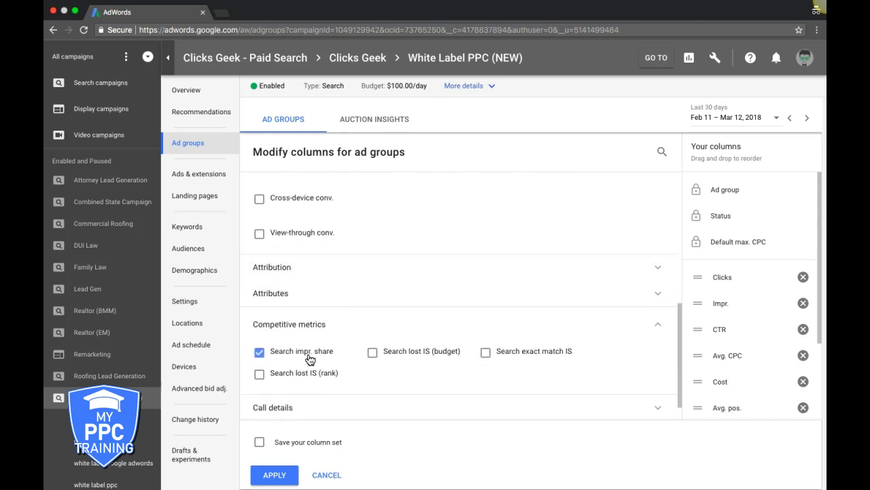
scroll(412, 312, down, 1)
click(272, 474)
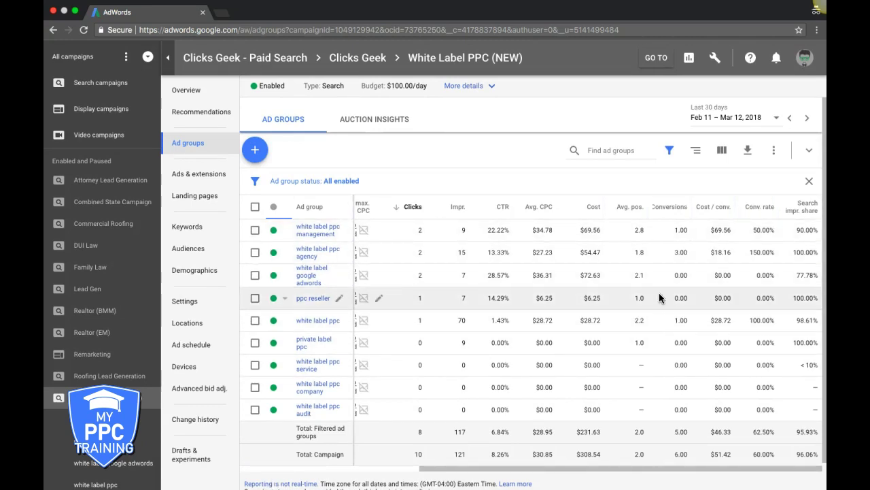
Sort the ad groups by Search impr. share in ascending order, lowest first.
click(808, 213)
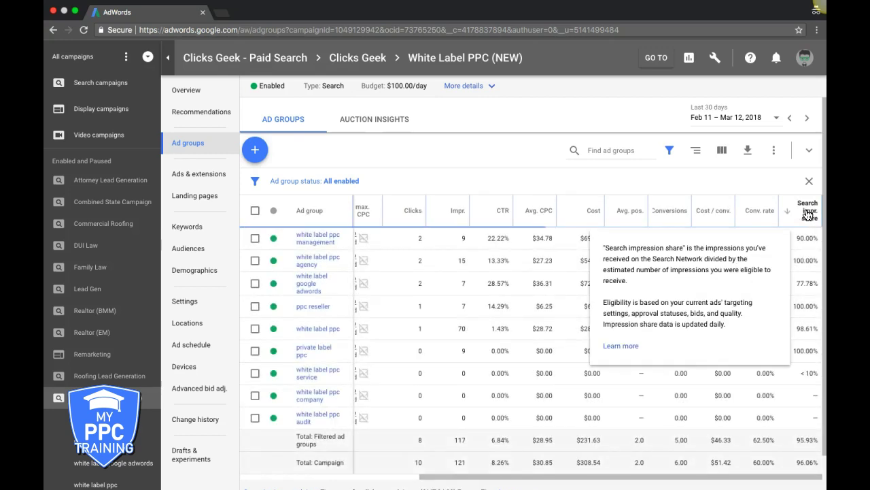
click(808, 213)
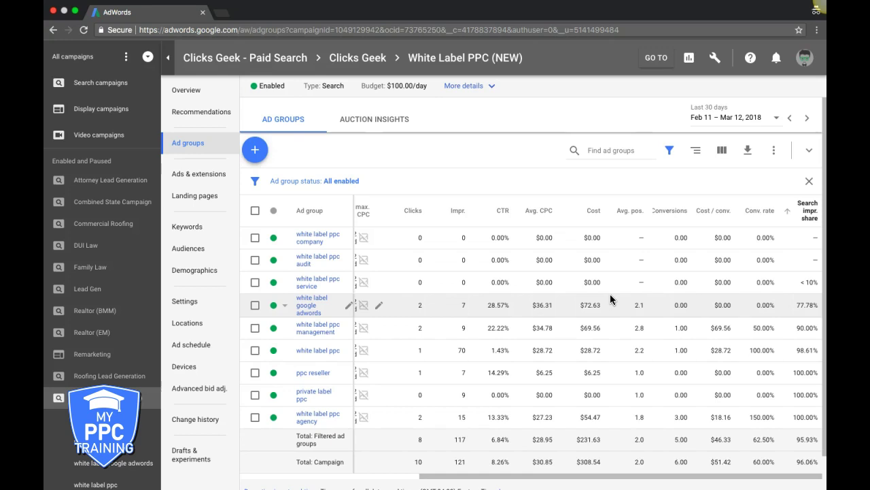
scroll(610, 296, left, 3)
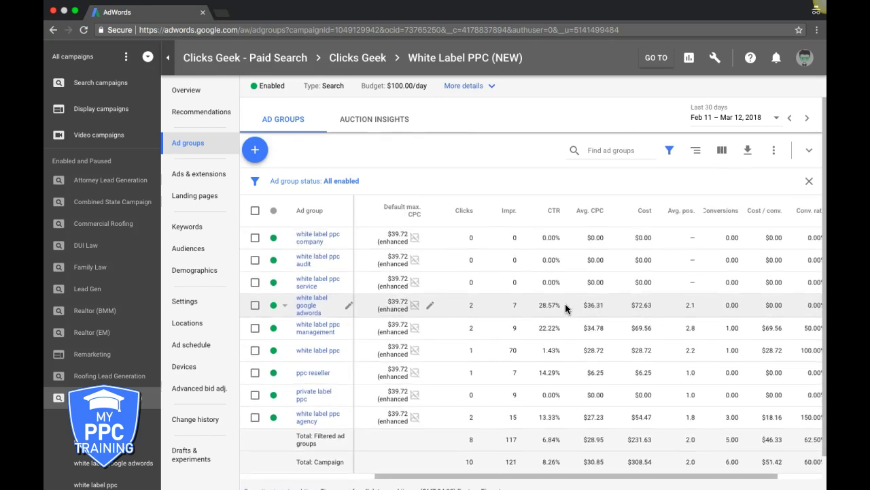
scroll(565, 307, right, 2)
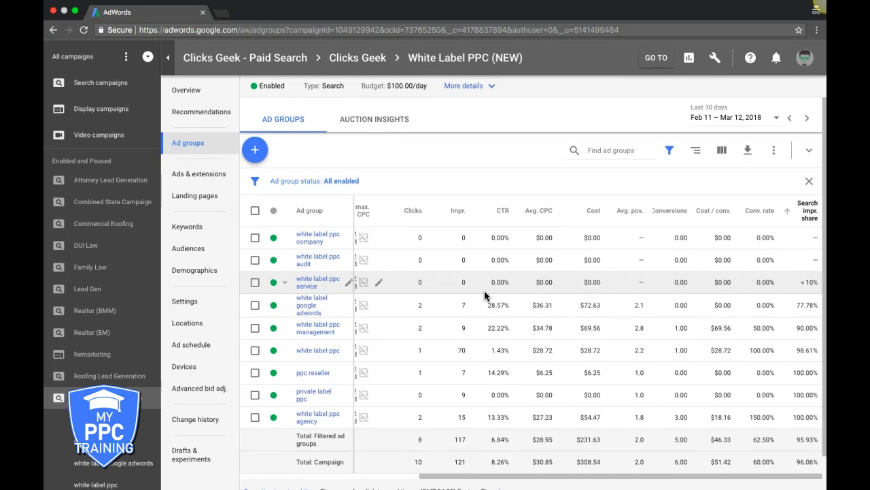
scroll(484, 291, left, 3)
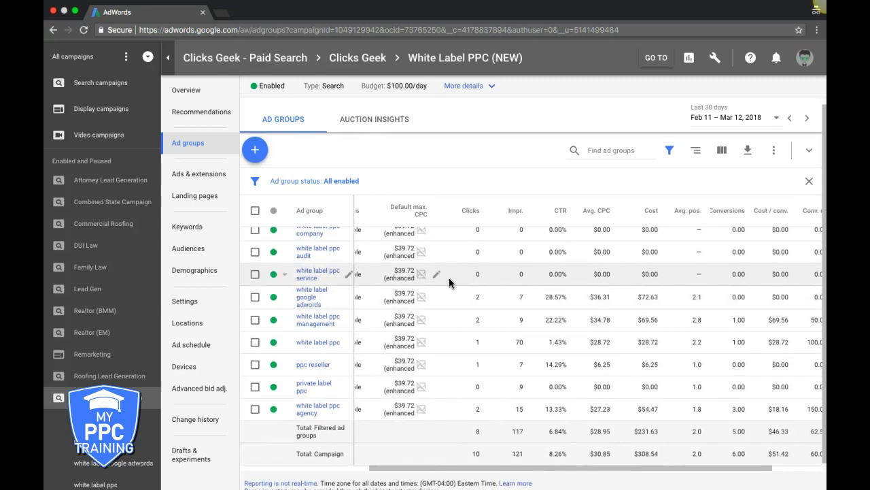
scroll(448, 279, right, 2)
scroll(449, 280, right, 2)
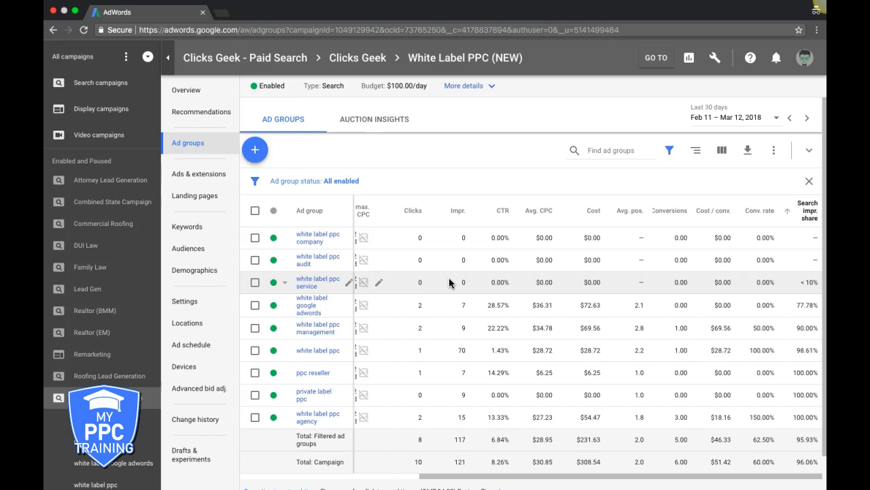
scroll(449, 279, left, 3)
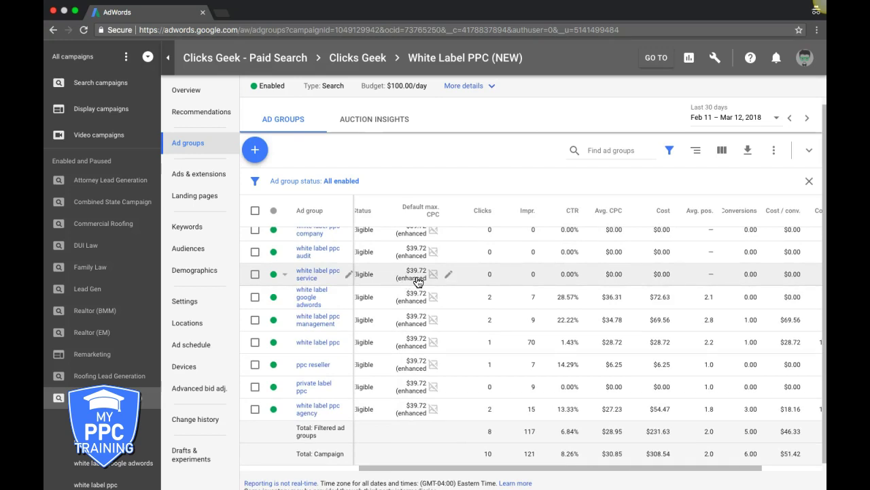
scroll(435, 279, up, 1)
scroll(468, 280, right, 2)
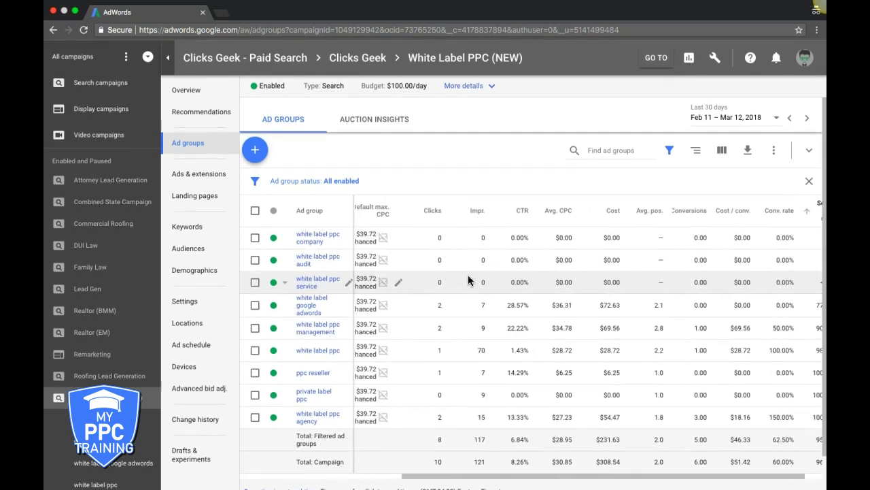
scroll(468, 279, left, 3)
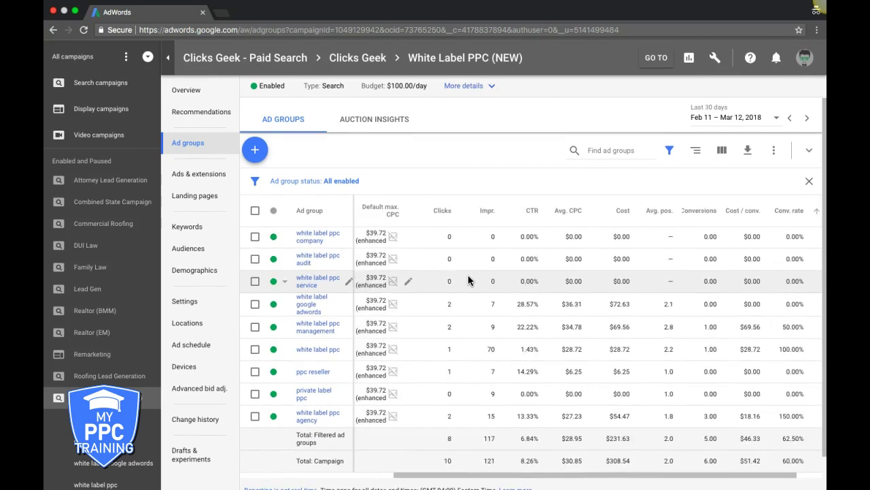
Raise the white label ppc service ad group's max. CPC bid to $43.72.
click(422, 279)
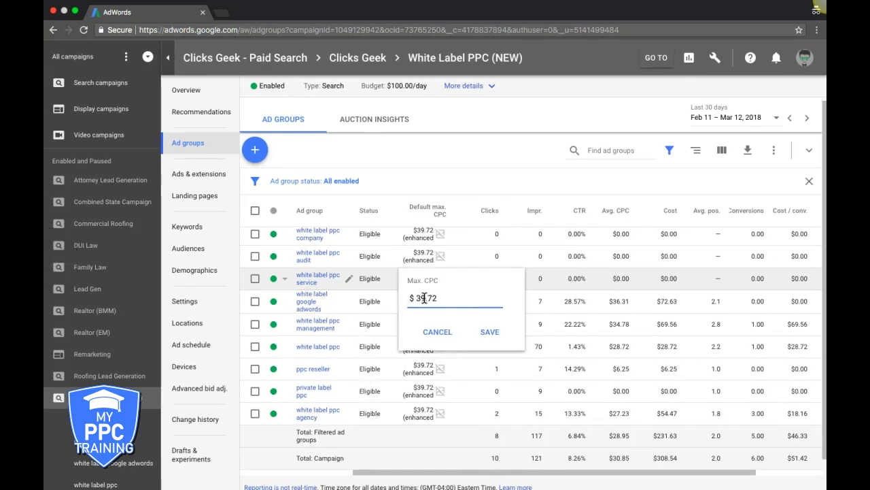
key(BackSpace)
key(BackSpace)
key(BackSpace)
text(.)
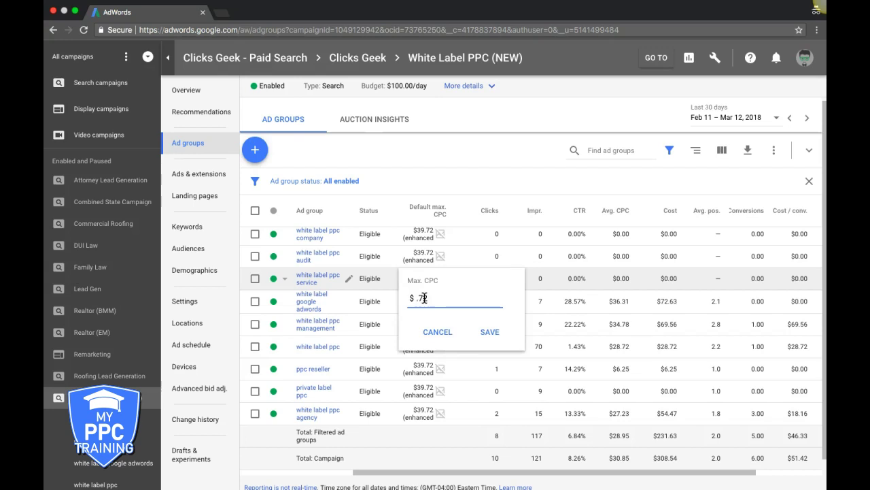
text(43)
click(490, 333)
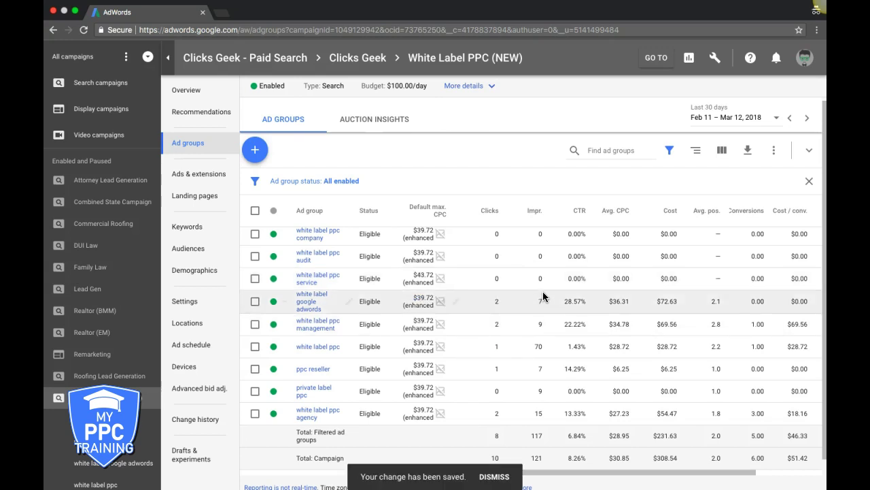
scroll(546, 286, right, 3)
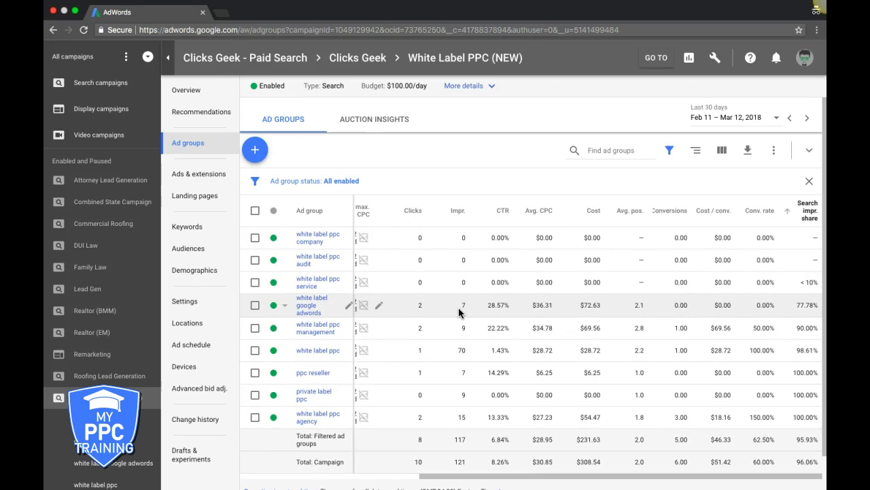
scroll(459, 312, left, 2)
Raise the google adwords ad group's max. CPC bid to $41.72.
click(401, 304)
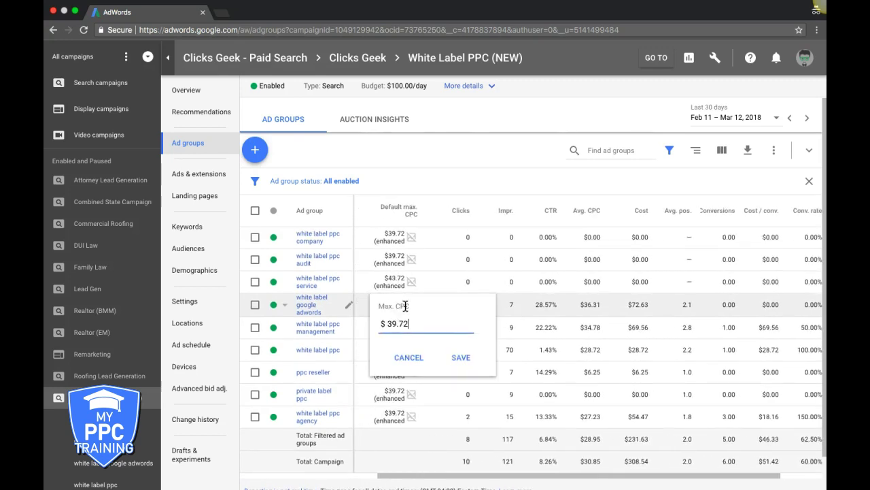
double_click(394, 323)
text(41.72)
click(461, 357)
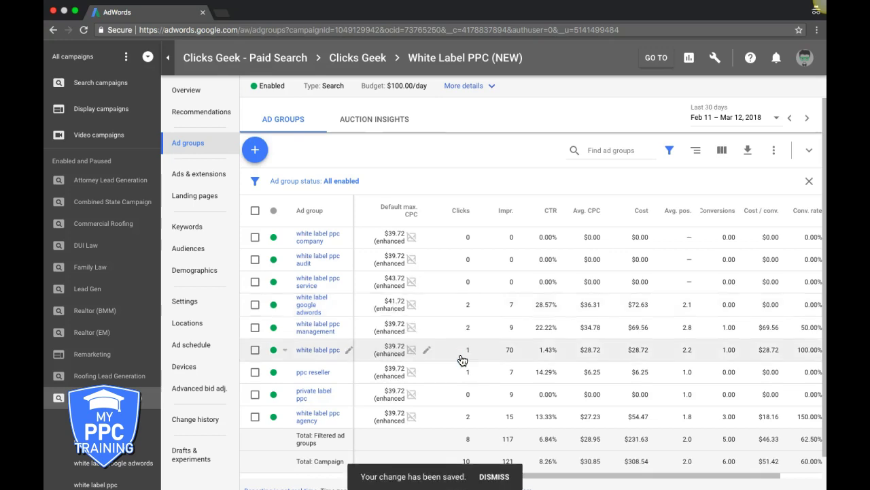
scroll(587, 317, right, 3)
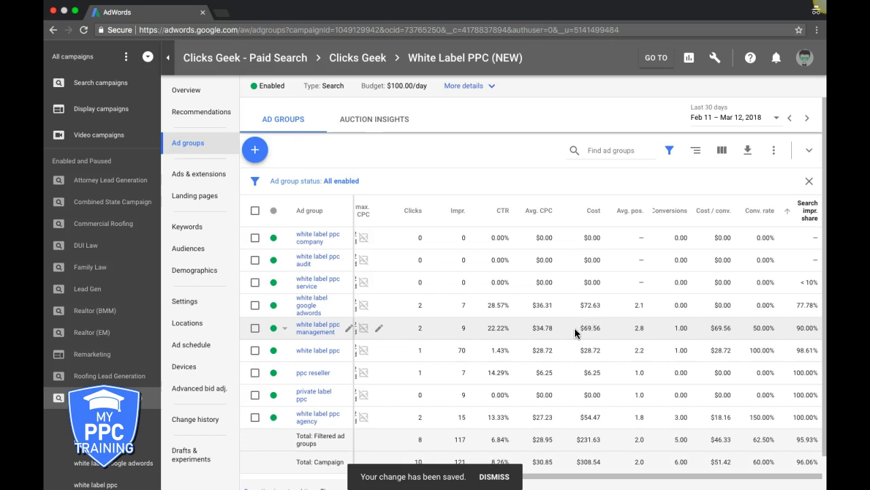
scroll(575, 328, left, 3)
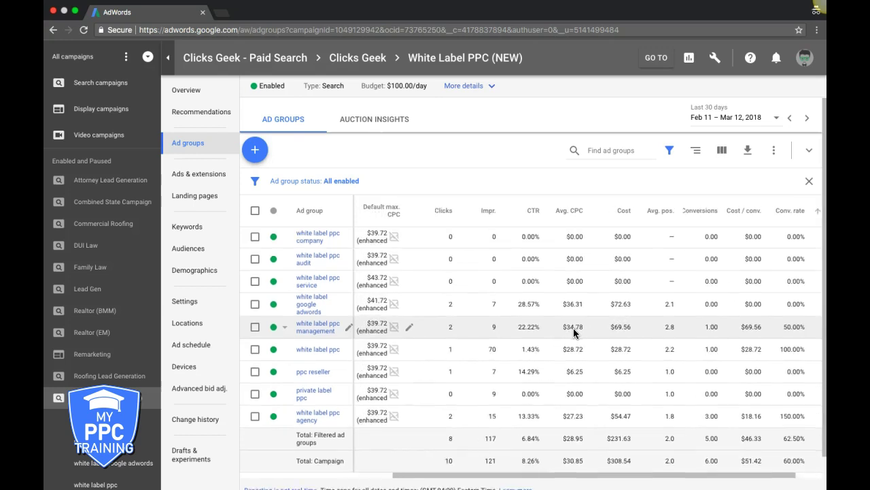
Raise the ppc management ad group's max. CPC bid to $40.72.
click(402, 327)
drag(406, 345, 398, 344)
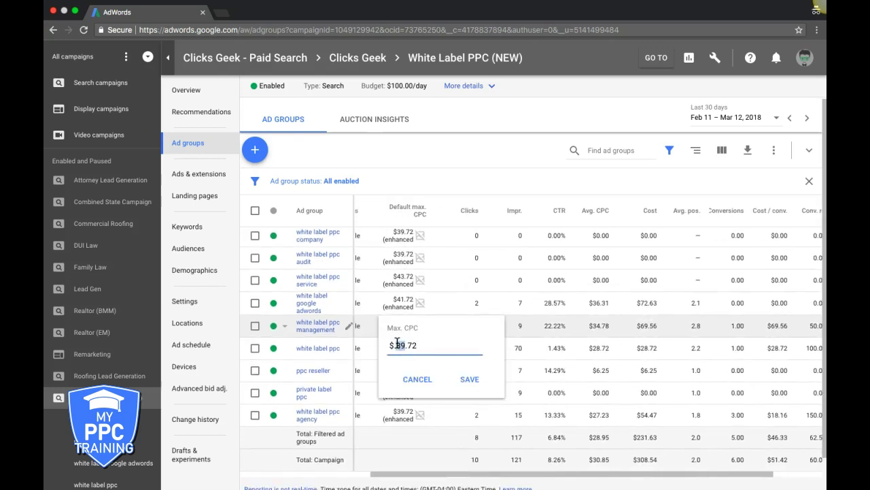
text(40)
click(468, 379)
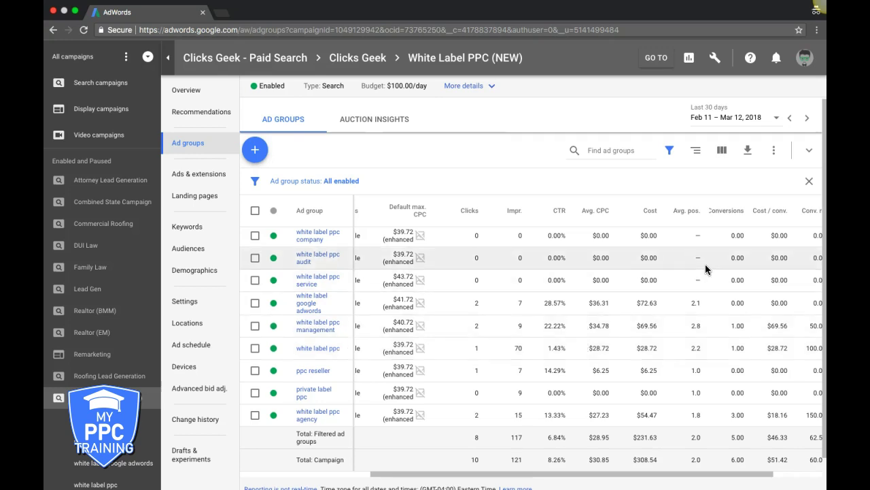
scroll(617, 264, right, 2)
scroll(617, 263, right, 2)
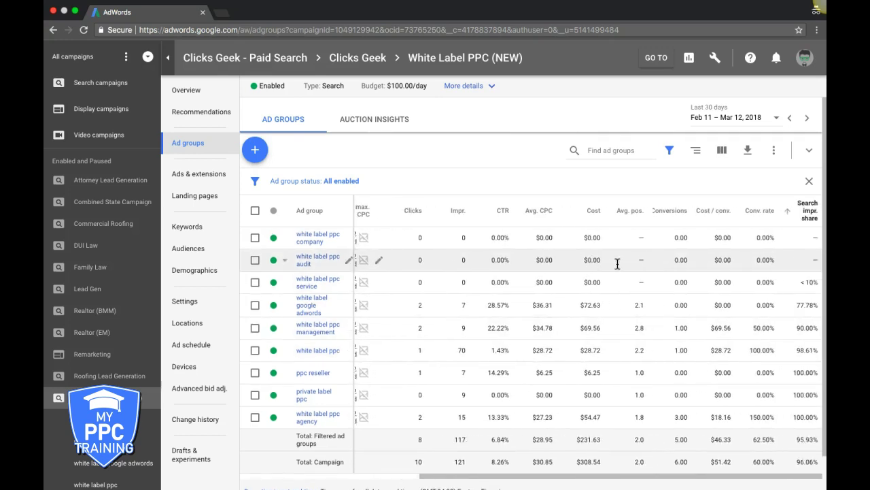
mouse_move(803, 217)
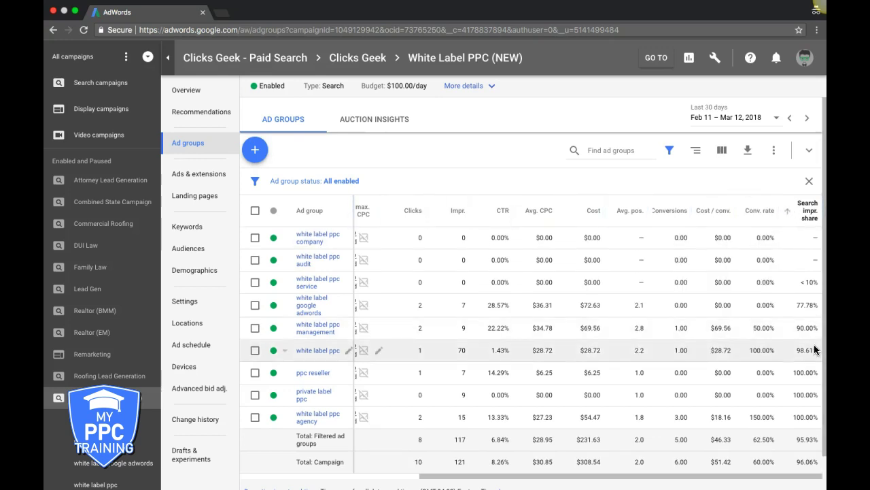
scroll(439, 257, left, 3)
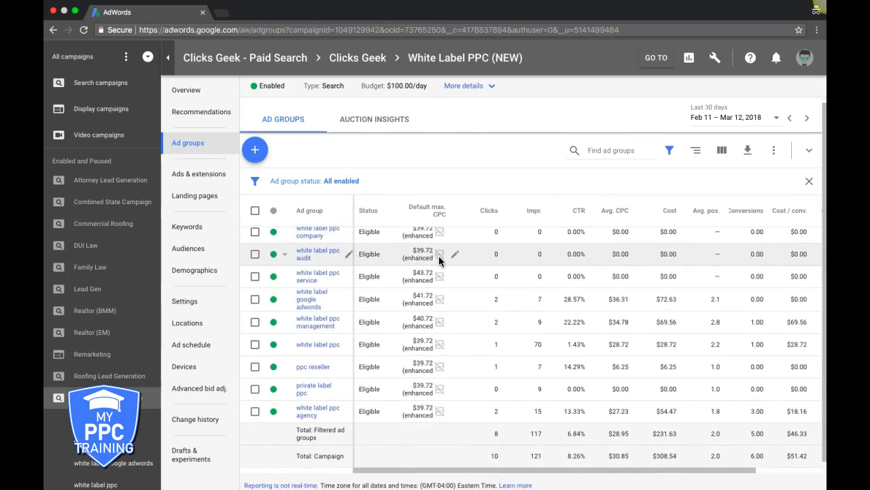
mouse_move(439, 259)
scroll(439, 259, up, 1)
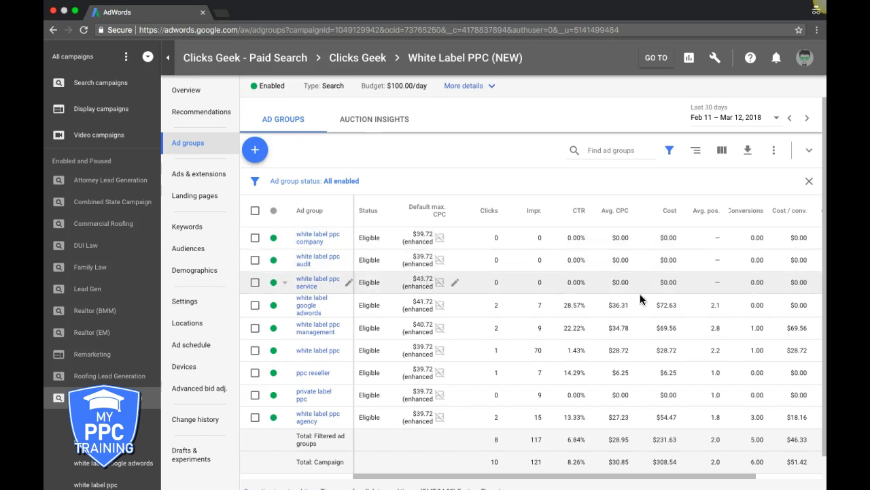
scroll(640, 294, right, 5)
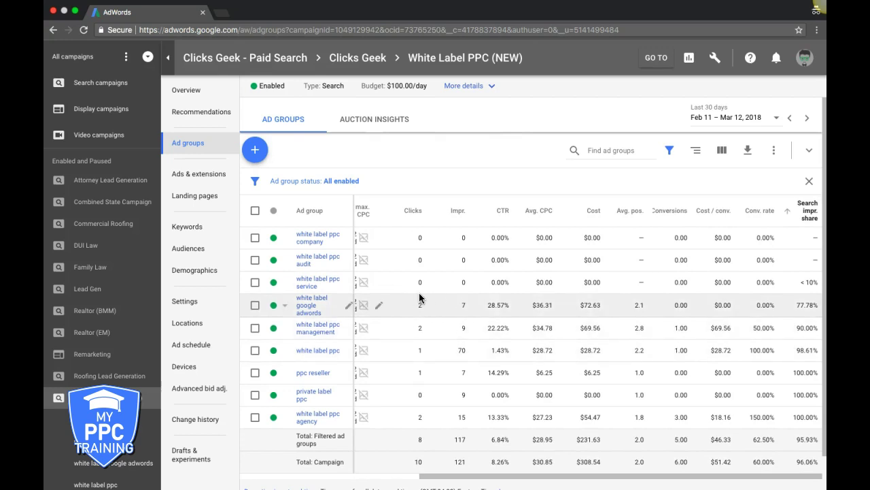
scroll(403, 293, left, 5)
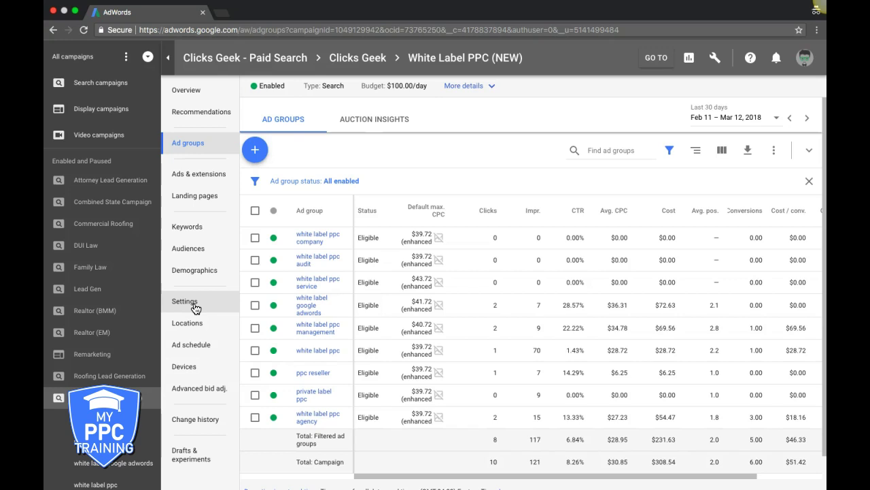
scroll(491, 284, right, 2)
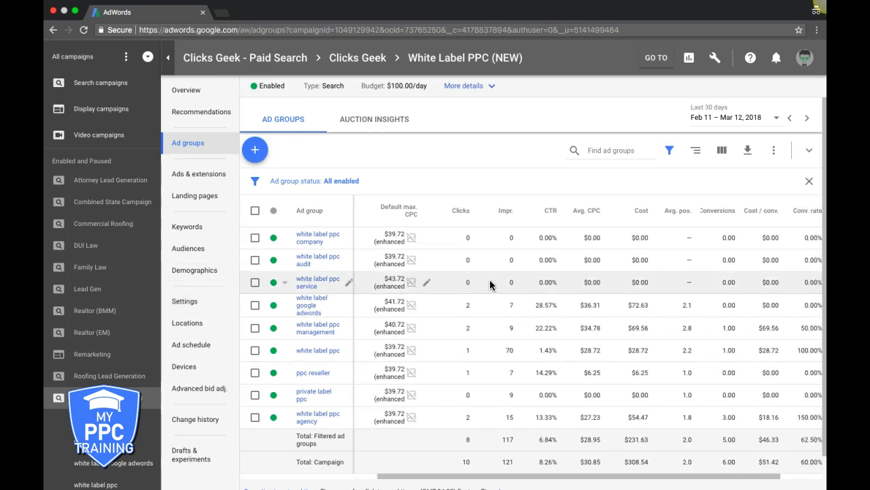
scroll(490, 284, right, 2)
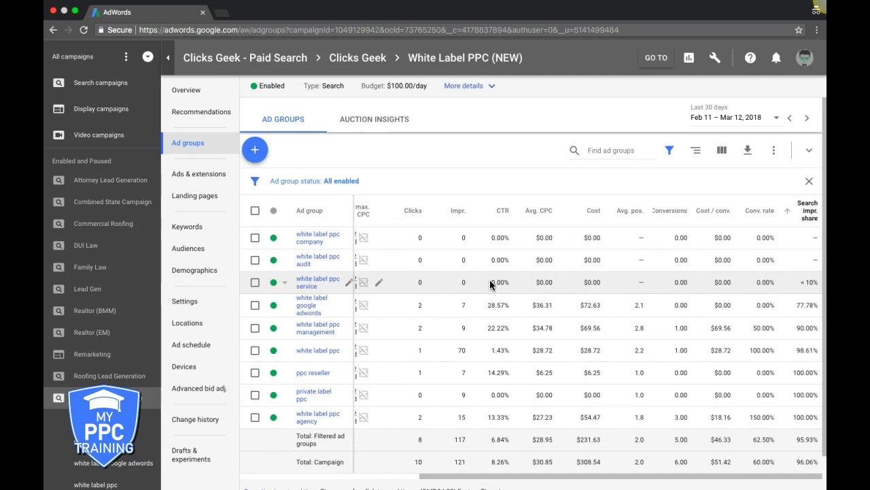
scroll(491, 284, left, 4)
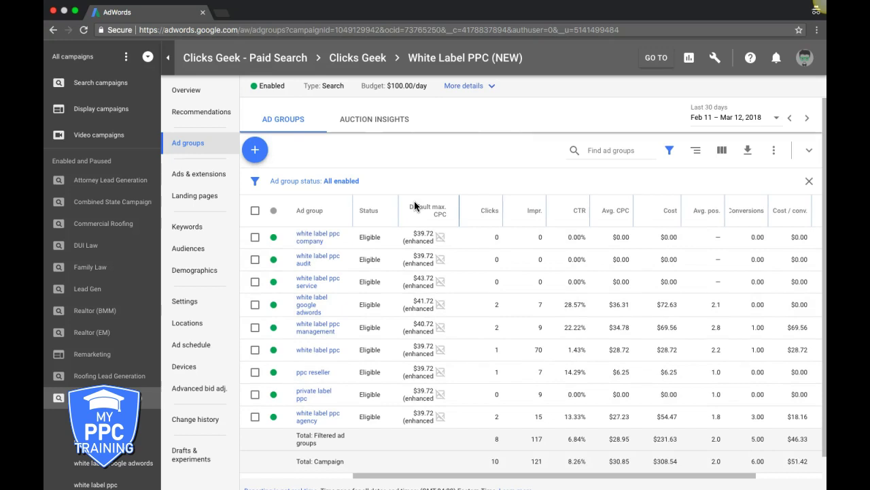
scroll(610, 269, right, 5)
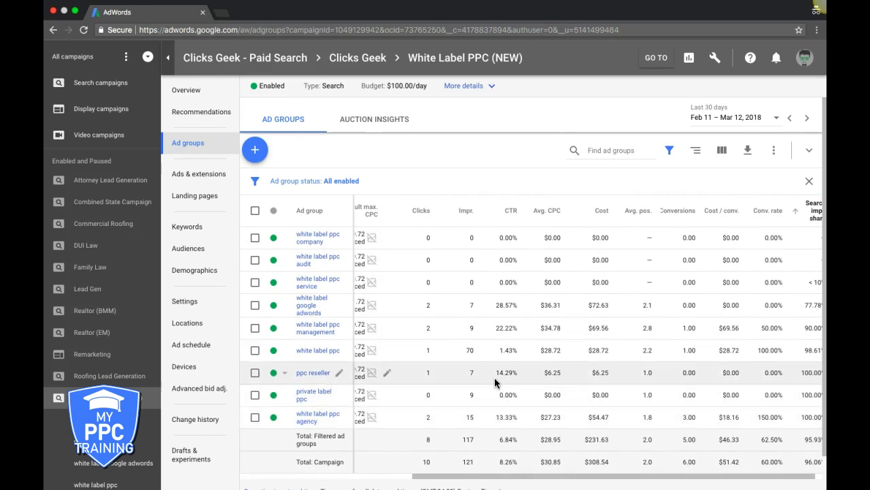
scroll(494, 377, left, 5)
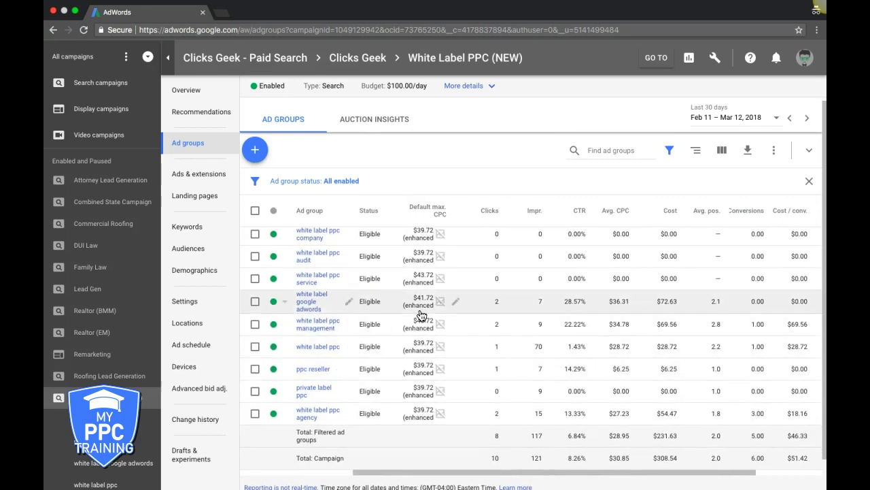
scroll(408, 243, up, 1)
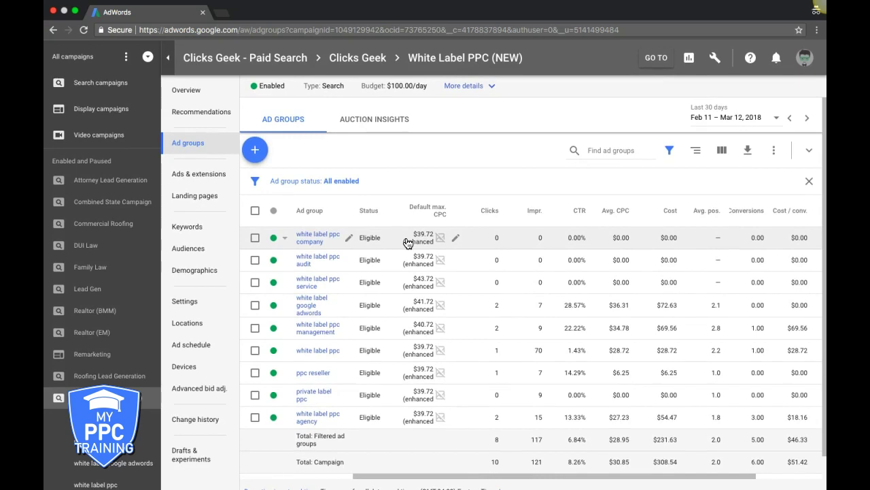